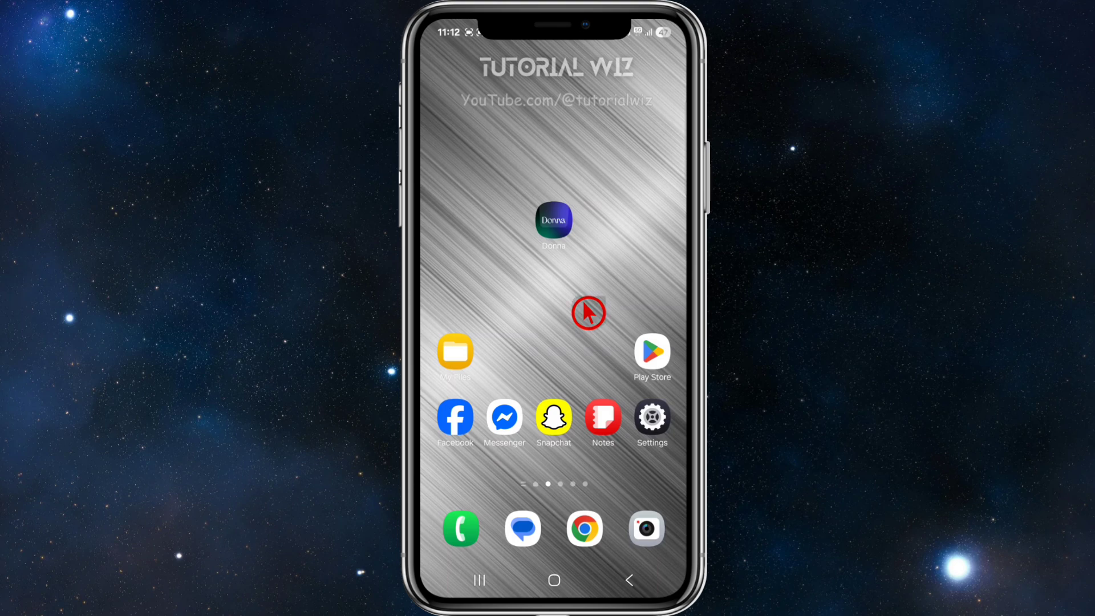
Step: Open the Play Store to the 'donna ai' search results showing Donna AI Song & Music Maker
{"action": "left_click", "coordinate": [642, 365]}
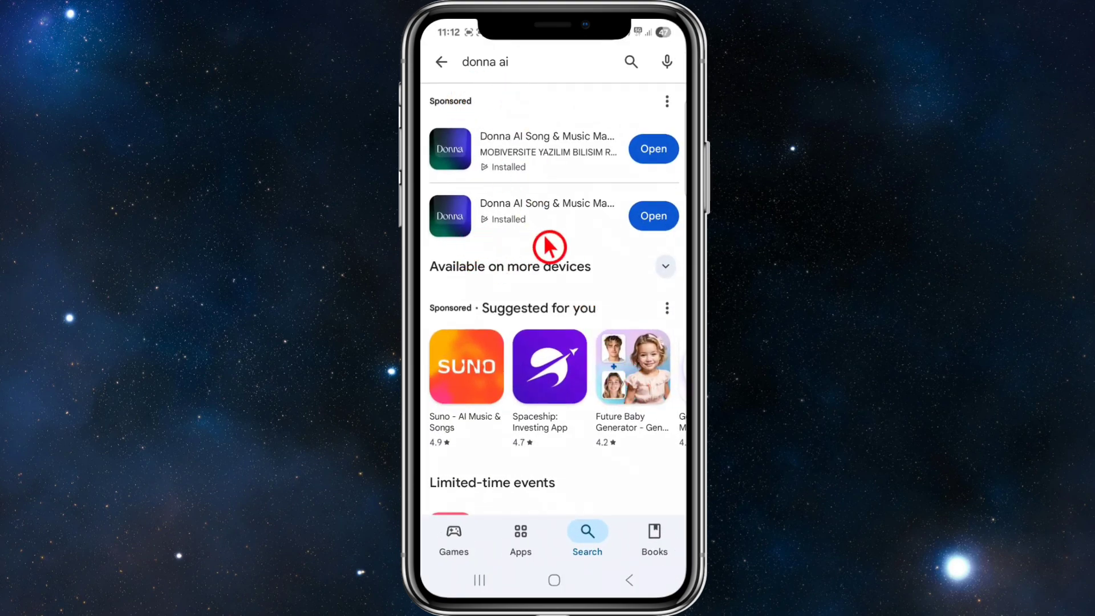
Step: Launch Donna AI Song & Music Maker from the Play Store and skip the Fast Song Generation page
{"action": "left_click", "coordinate": [633, 226]}
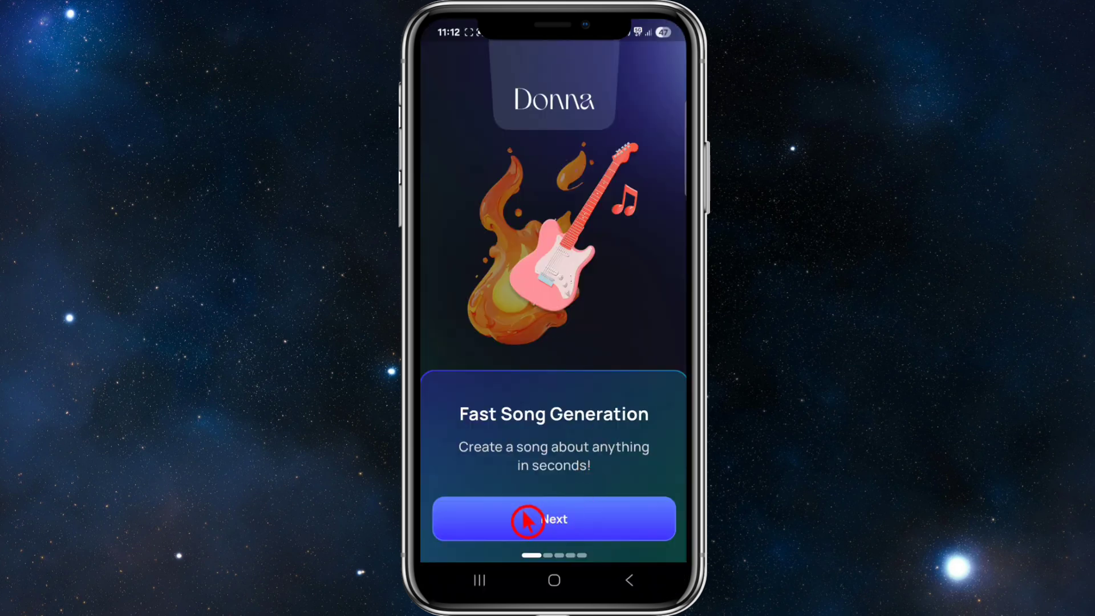
{"action": "left_click", "coordinate": [516, 519]}
Step: Complete the last onboarding page to reach Donna AI's Create screen
{"action": "left_click", "coordinate": [529, 524]}
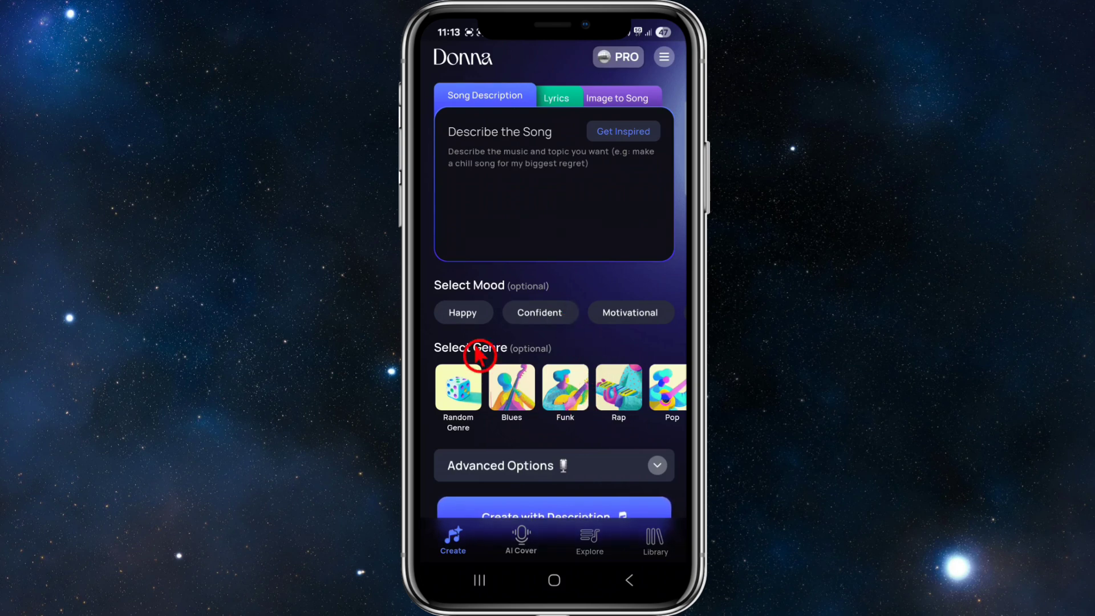
Step: Log in to Donna AI with Google, keeping the suggested username, and dismiss the login notice
{"action": "left_click", "coordinate": [661, 65]}
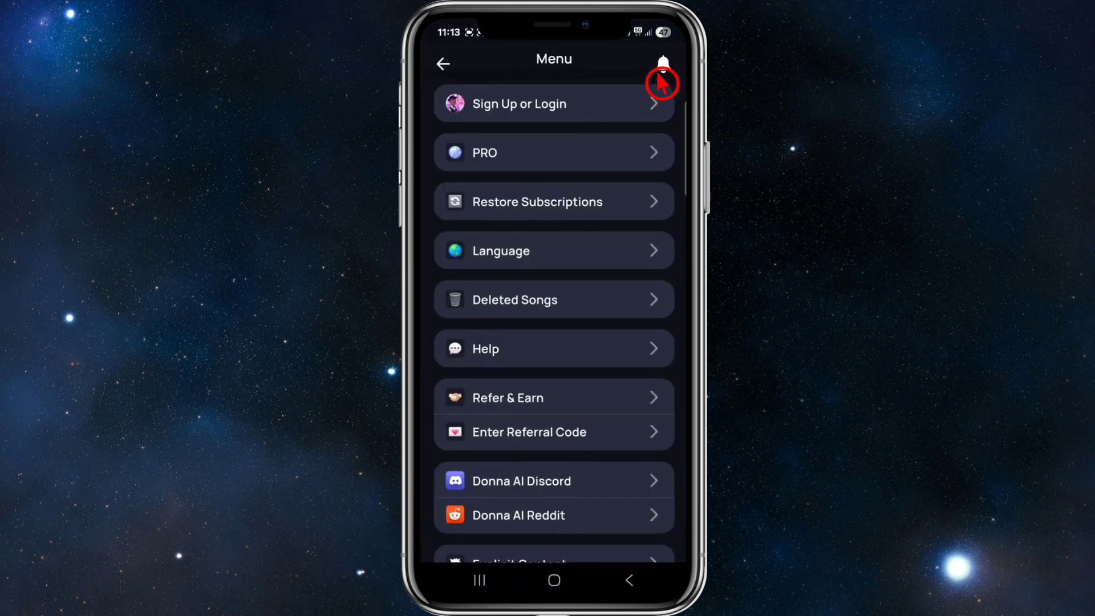
{"action": "left_click", "coordinate": [515, 142]}
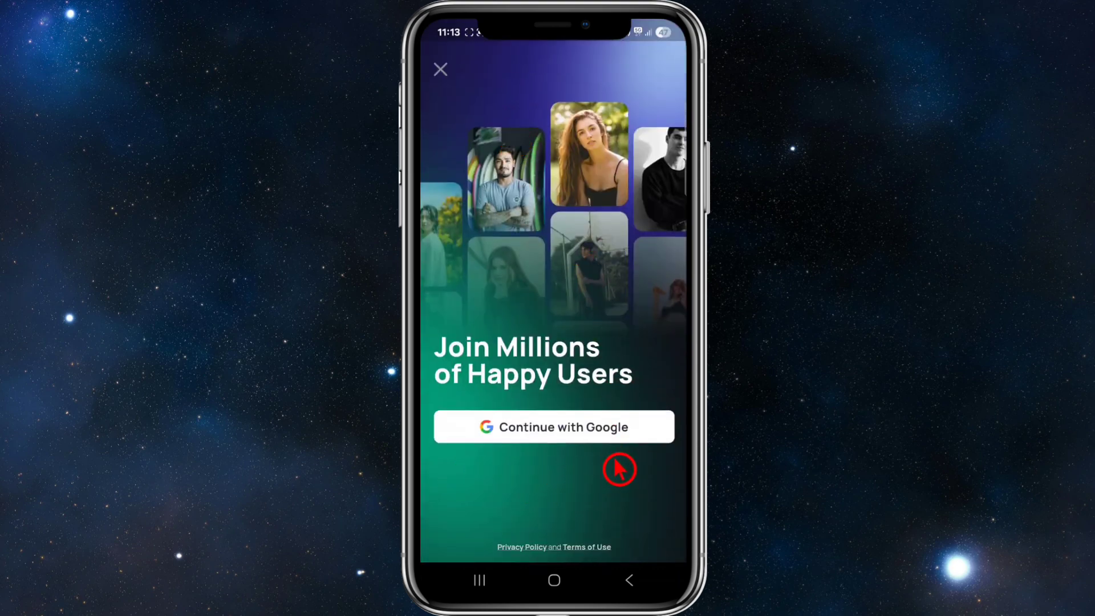
{"action": "left_click", "coordinate": [525, 437]}
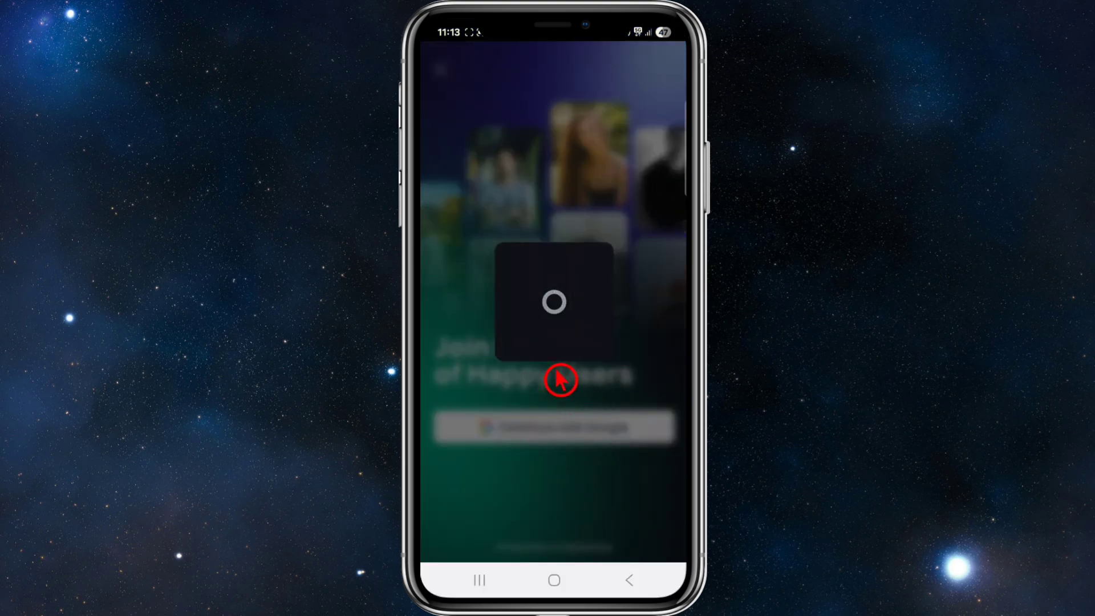
{"action": "left_click", "coordinate": [556, 419]}
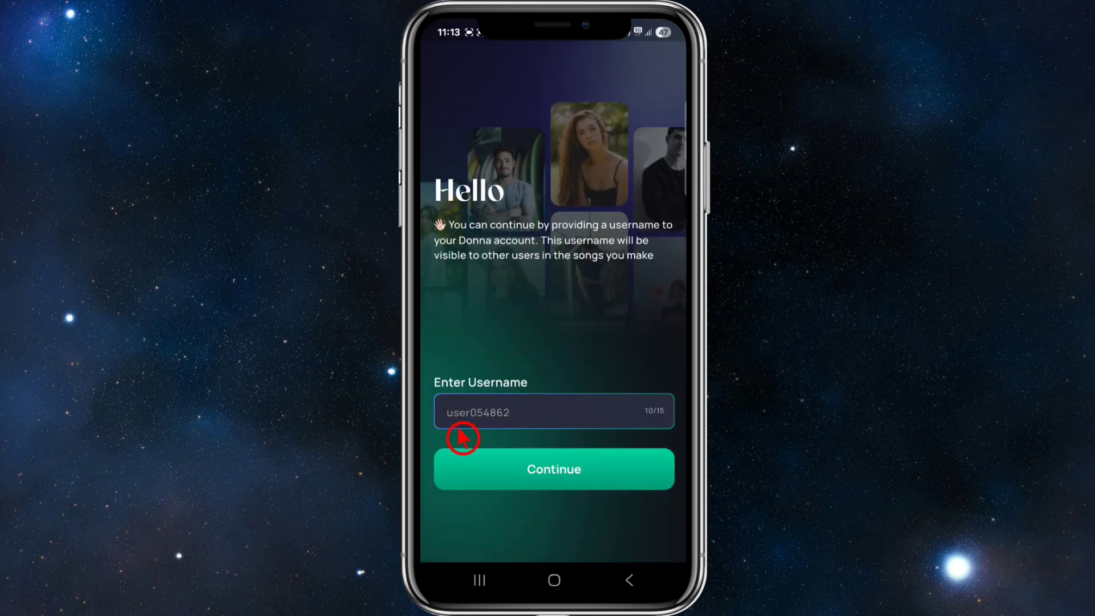
{"action": "left_click", "coordinate": [569, 488]}
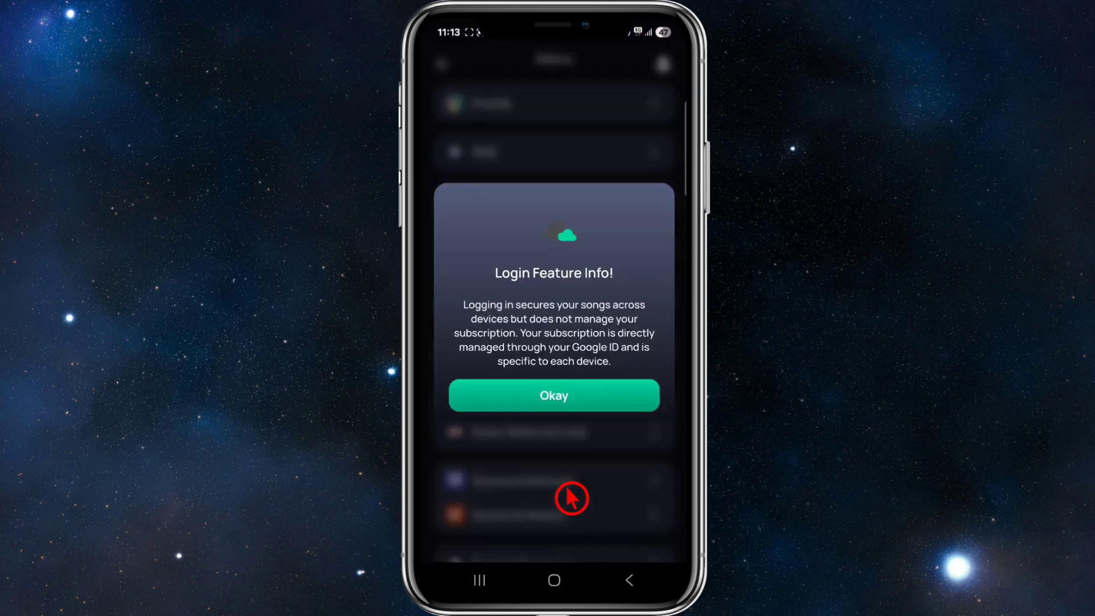
{"action": "left_click", "coordinate": [532, 410]}
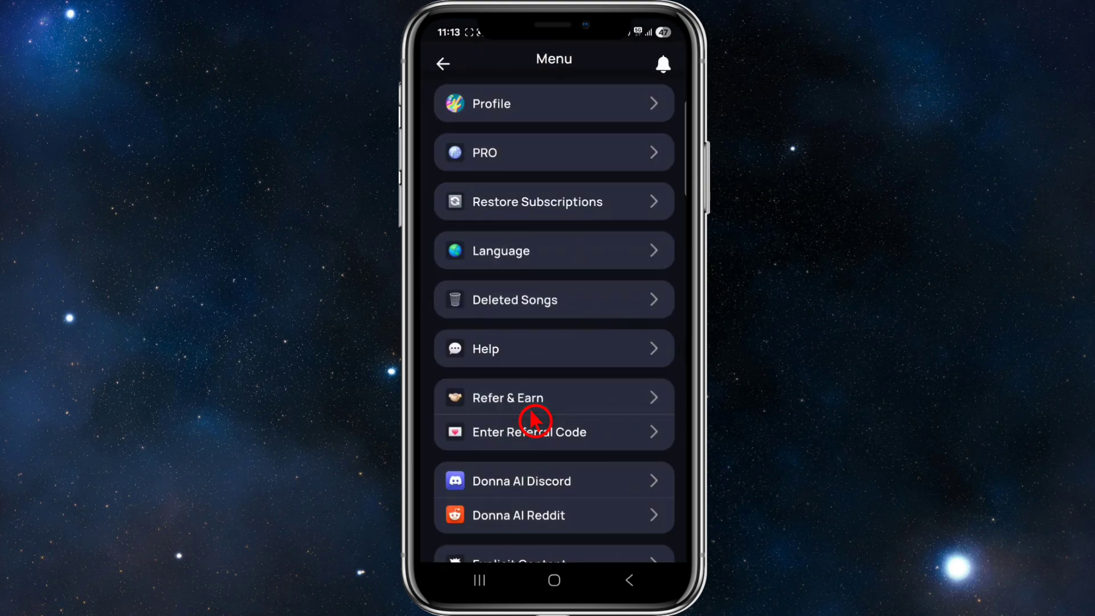
{"action": "left_click", "coordinate": [504, 105]}
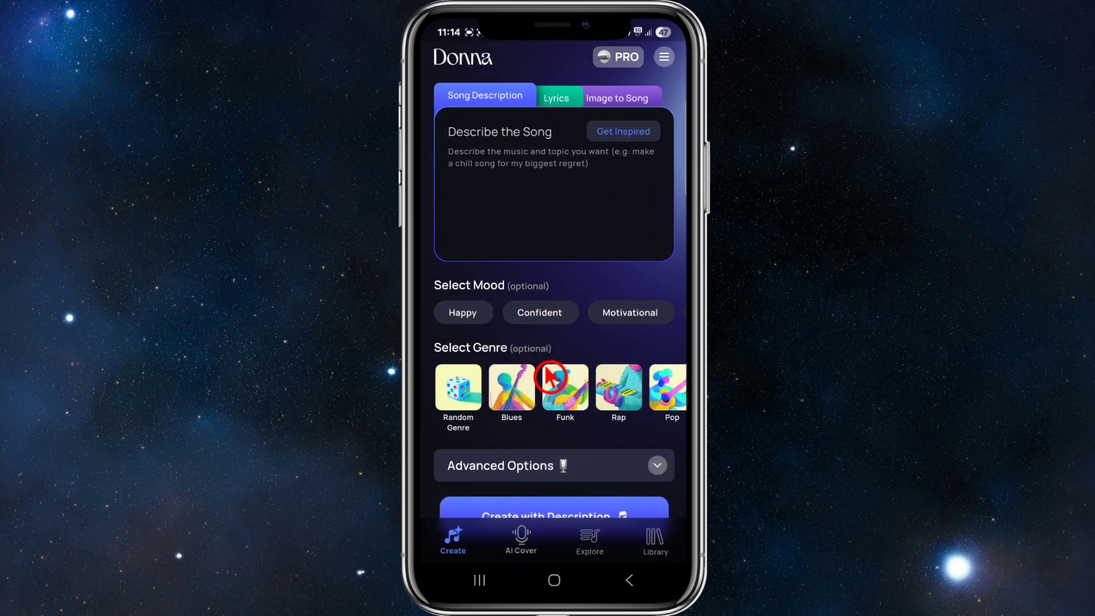
Step: Expand Advanced Options to show the Song Name, Vocal, Vocal Gender and Recording settings
{"action": "scroll", "coordinate": [550, 375], "scroll_direction": "down", "scroll_amount": 1}
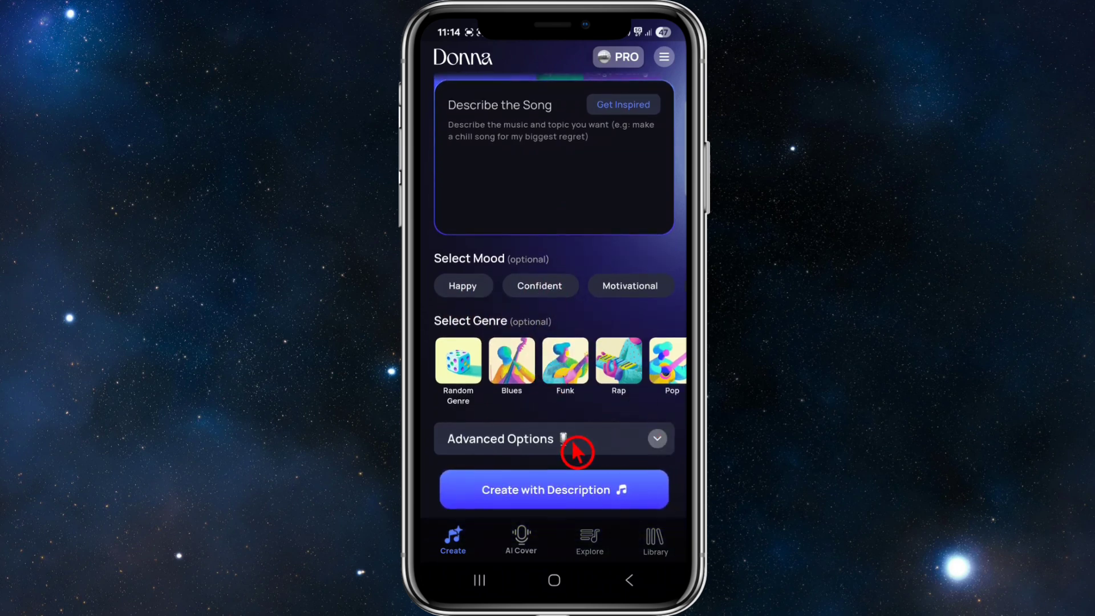
{"action": "left_click", "coordinate": [574, 446]}
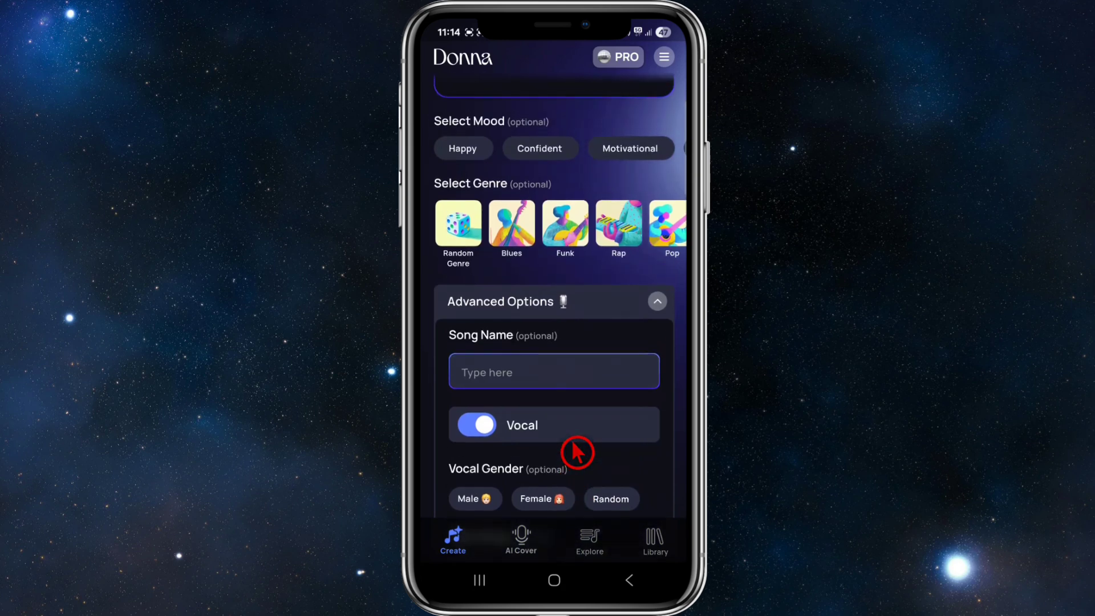
{"action": "scroll", "coordinate": [589, 384], "scroll_direction": "down", "scroll_amount": 3}
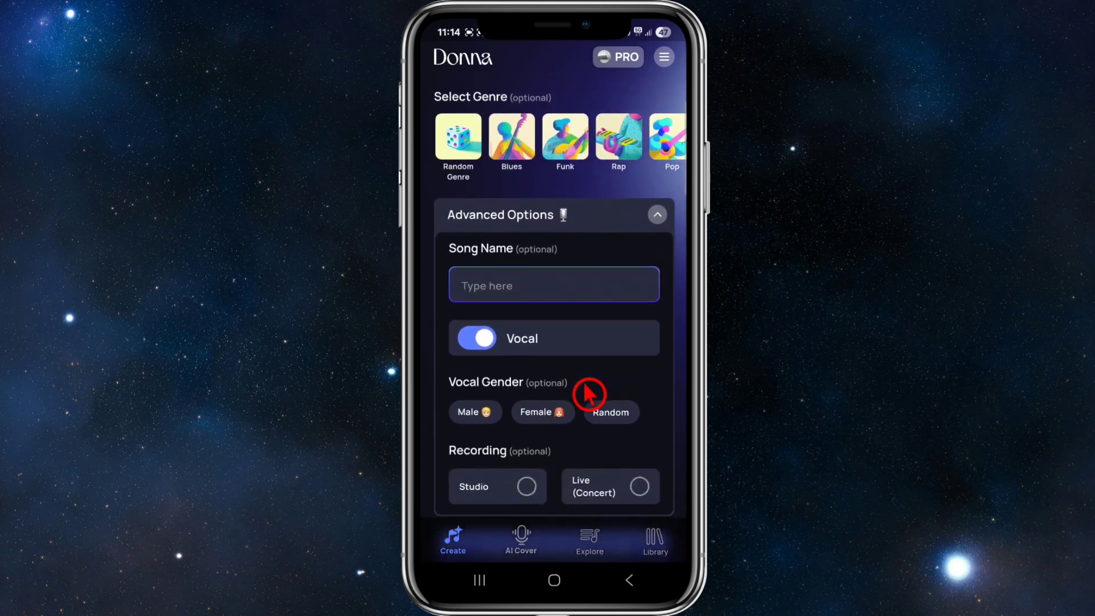
{"action": "scroll", "coordinate": [530, 355], "scroll_direction": "down", "scroll_amount": 1}
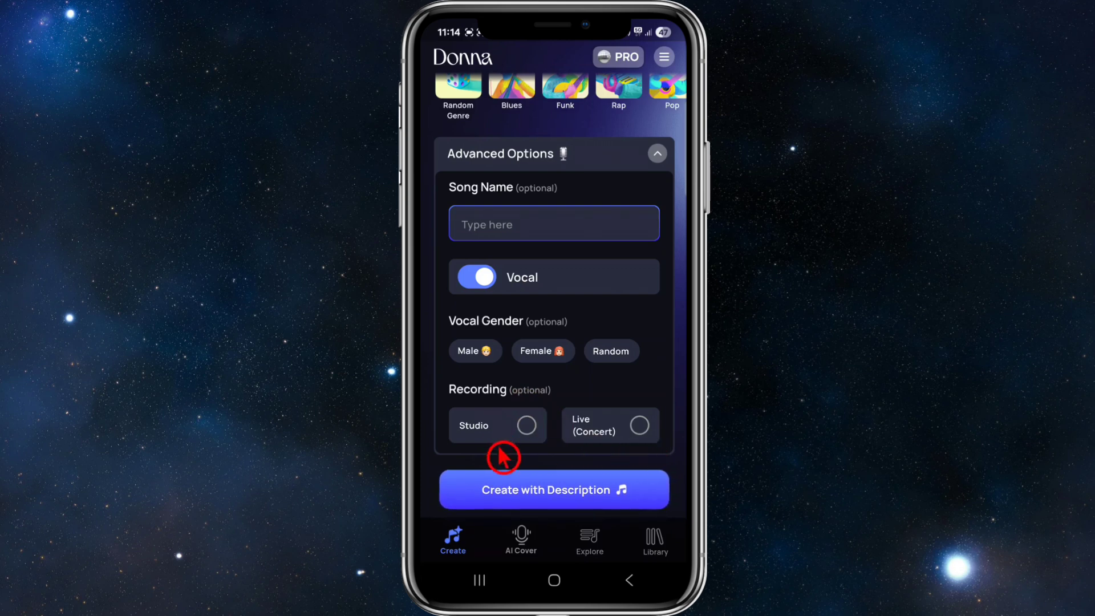
{"action": "scroll", "coordinate": [606, 372], "scroll_direction": "up", "scroll_amount": 5}
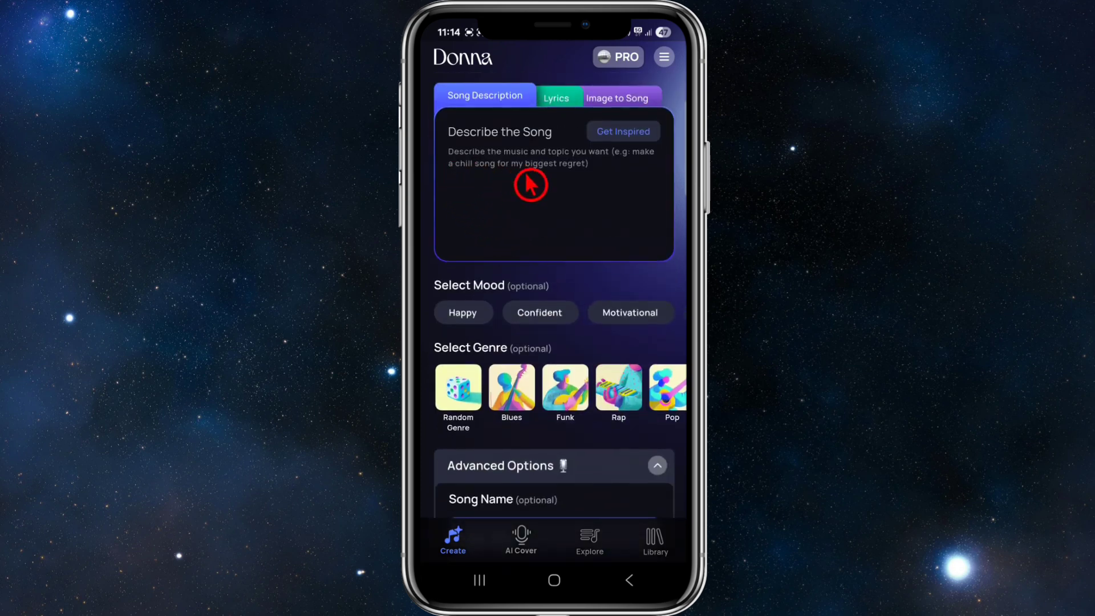
Step: Enter the song description 'Creat a chill song to play lightly over my youtube video'
{"action": "left_click", "coordinate": [509, 182]}
{"action": "type", "text": "Creat a chill song to play lightly over my youtube video"}
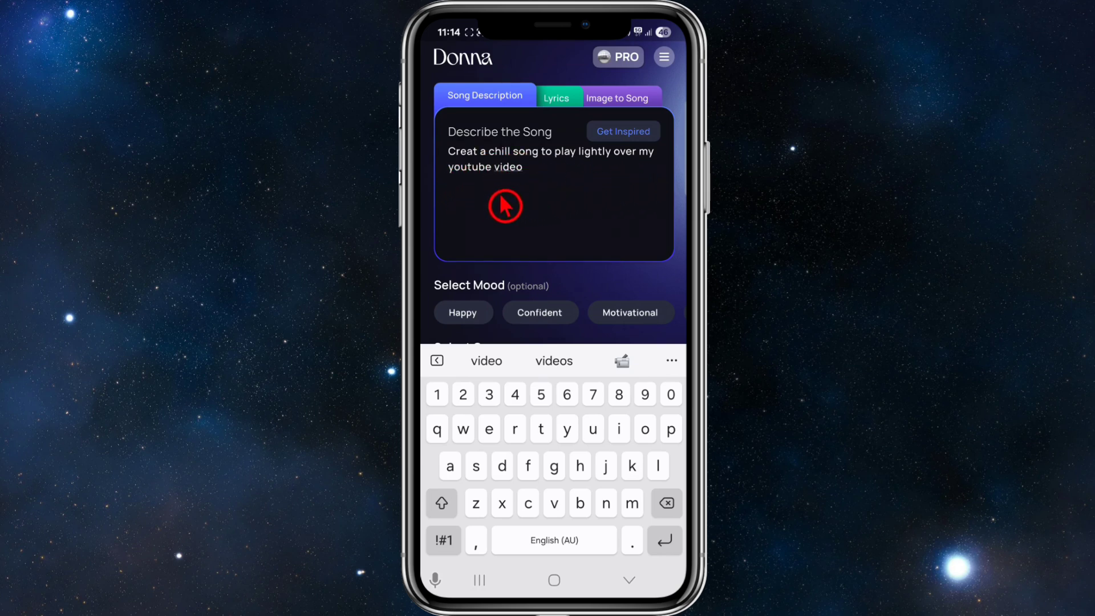
{"action": "right_click", "coordinate": [570, 191]}
{"action": "scroll", "coordinate": [570, 191], "scroll_direction": "down", "scroll_amount": 1}
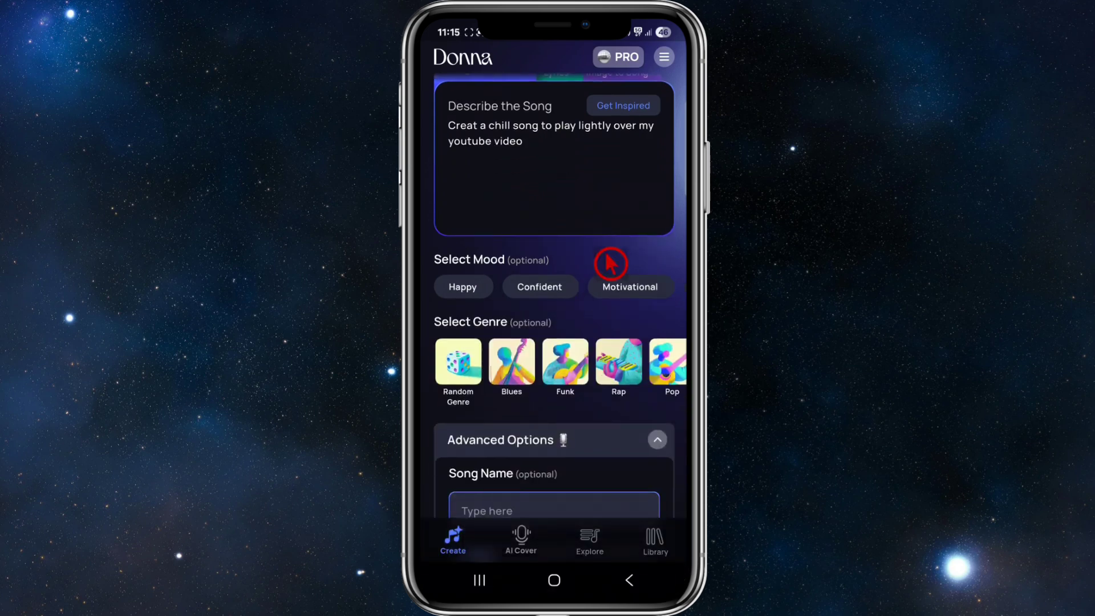
Step: Set the mood to Motivational, pick a random genre, and name the song 'Test'
{"action": "left_click", "coordinate": [620, 307]}
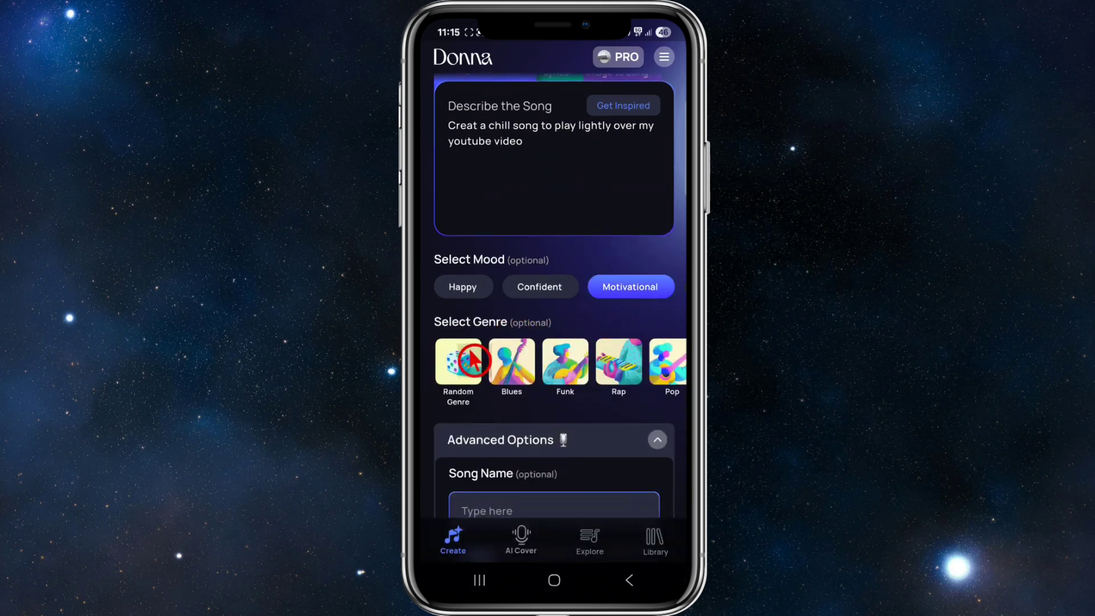
{"action": "left_click", "coordinate": [482, 403]}
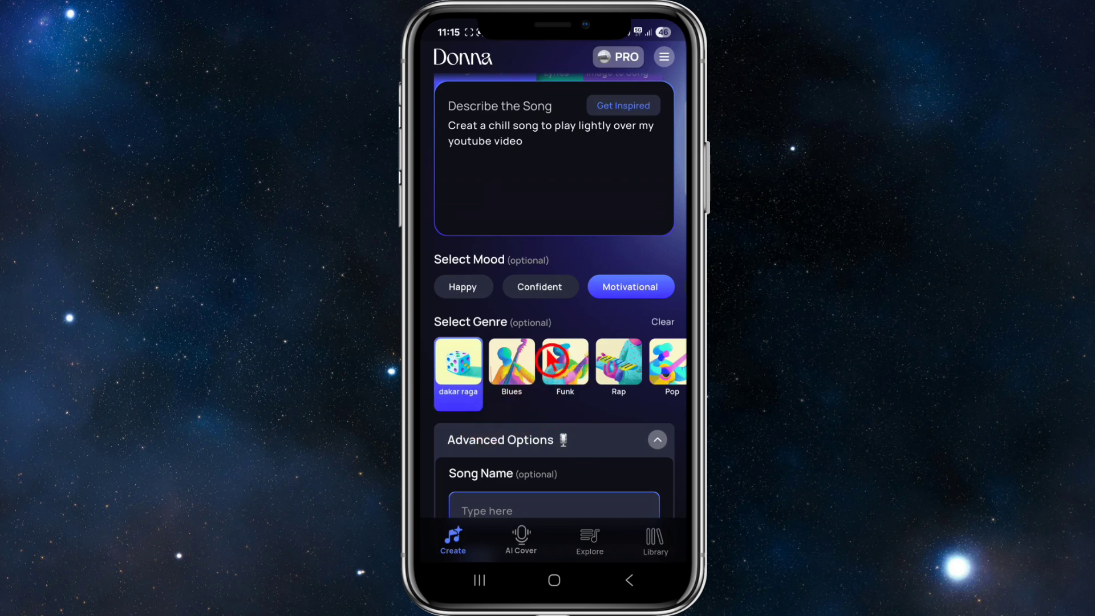
{"action": "scroll", "coordinate": [553, 415], "scroll_direction": "down", "scroll_amount": 3}
{"action": "left_click", "coordinate": [551, 408]}
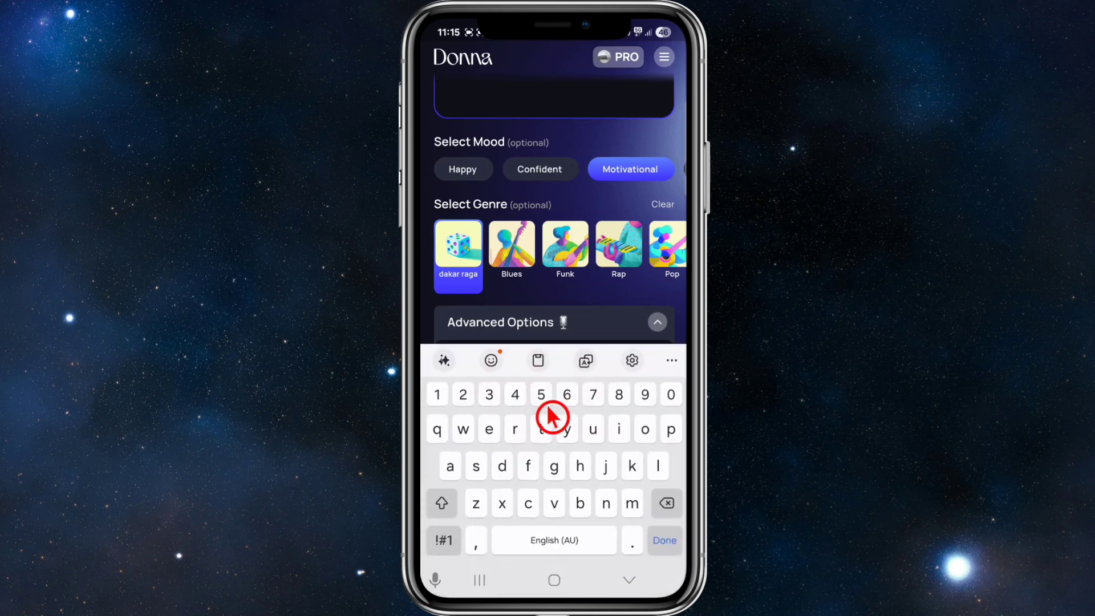
{"action": "type", "text": "Test"}
{"action": "key", "text": "Escape"}
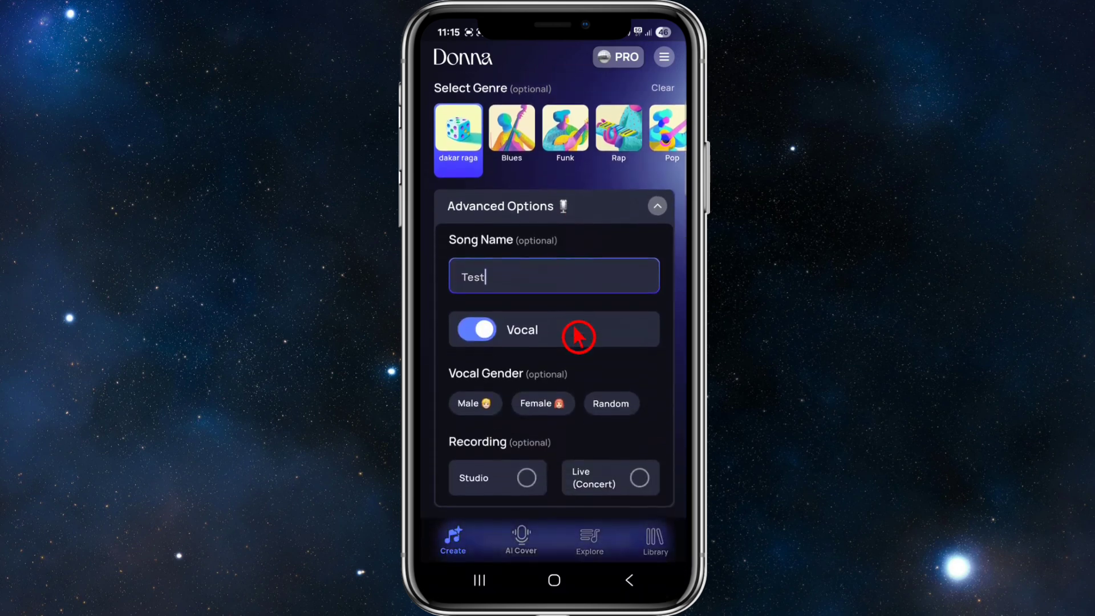
Step: Choose female vocals and Studio recording, then generate the song from the description
{"action": "left_click", "coordinate": [558, 405]}
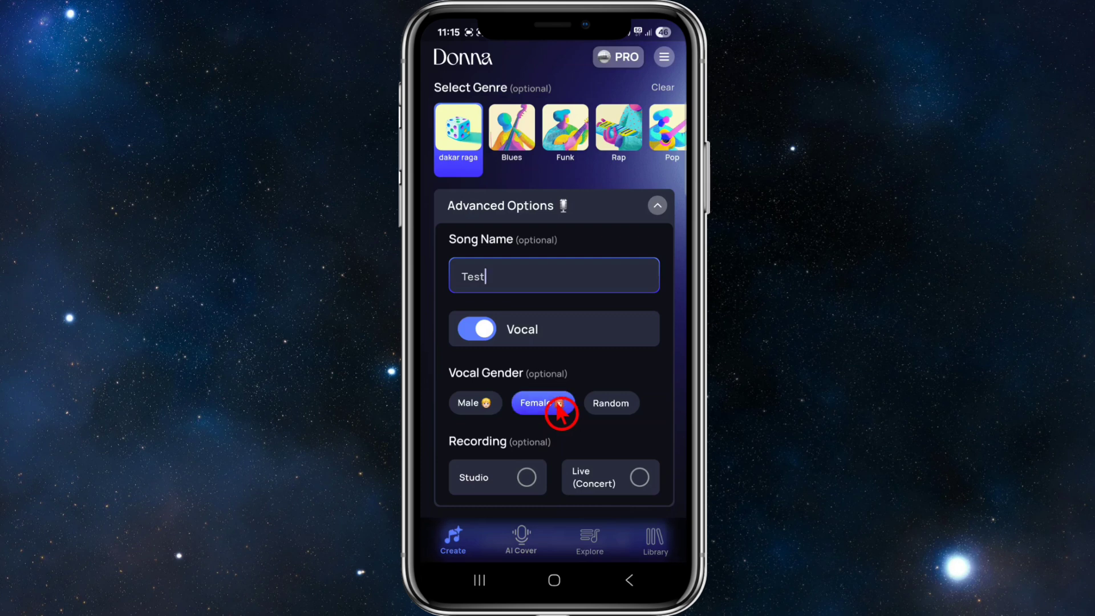
{"action": "scroll", "coordinate": [558, 409], "scroll_direction": "down", "scroll_amount": 1}
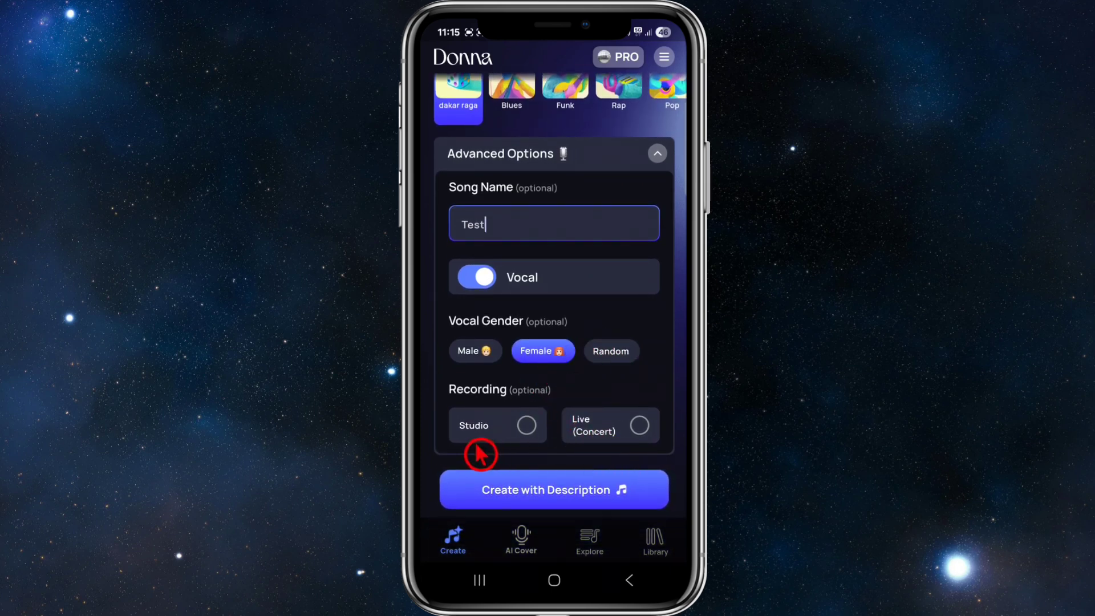
{"action": "left_click", "coordinate": [527, 439]}
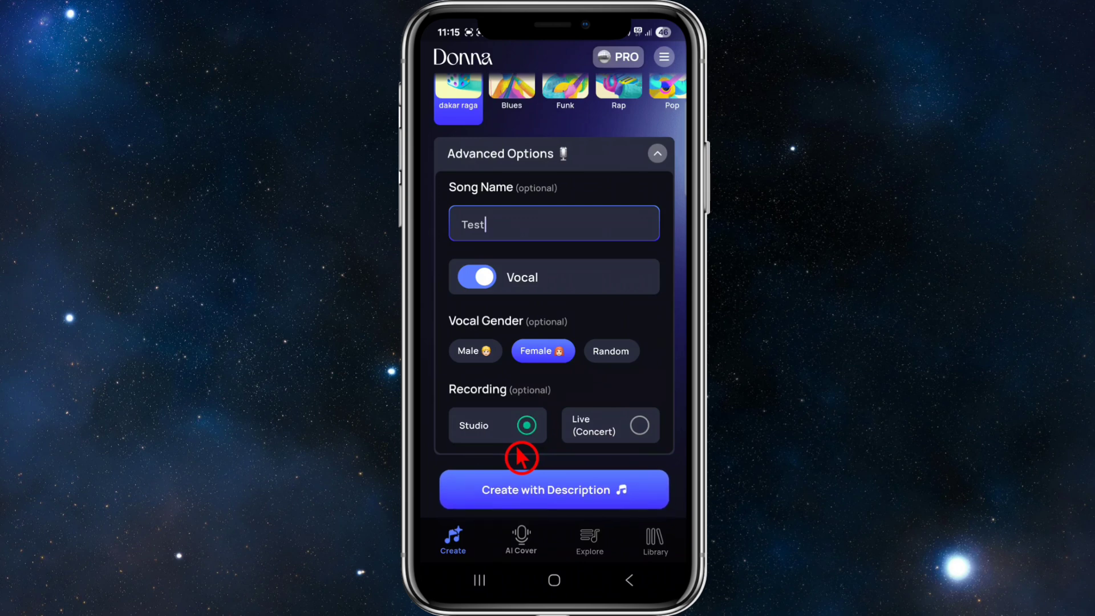
{"action": "left_click", "coordinate": [600, 501]}
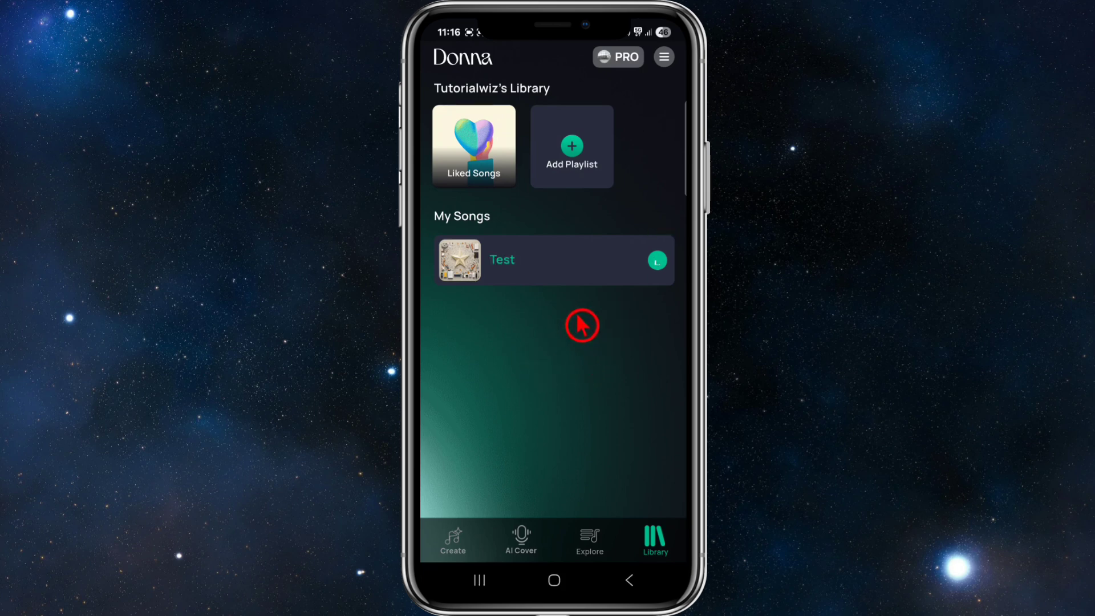
Step: Open 'Test' from My Songs in the player and answer 'Yes I like it' to the rating prompt
{"action": "left_click", "coordinate": [557, 323]}
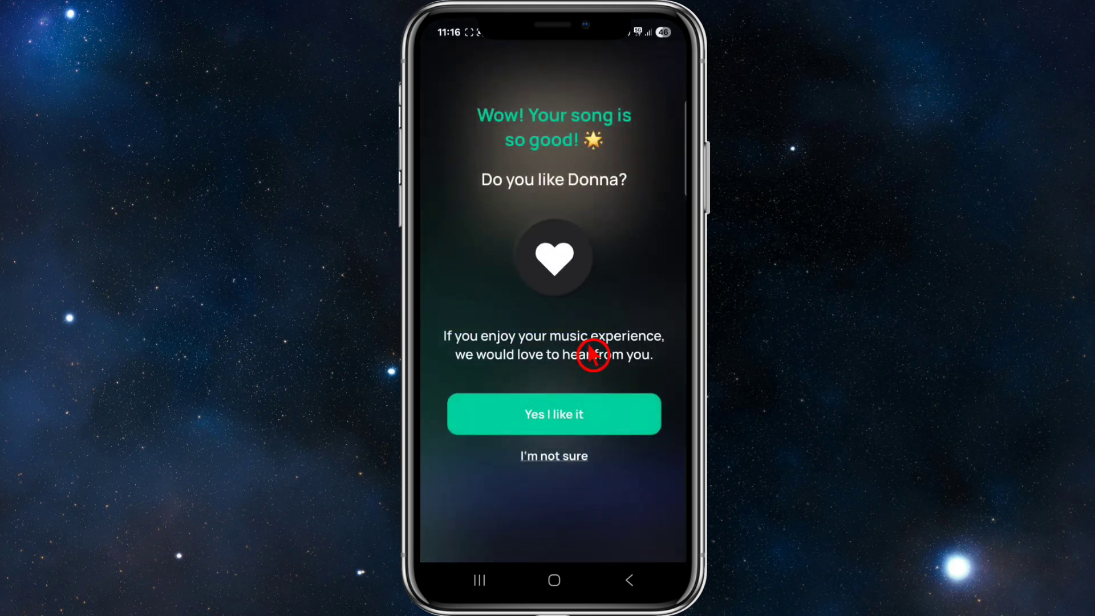
{"action": "left_click", "coordinate": [603, 411]}
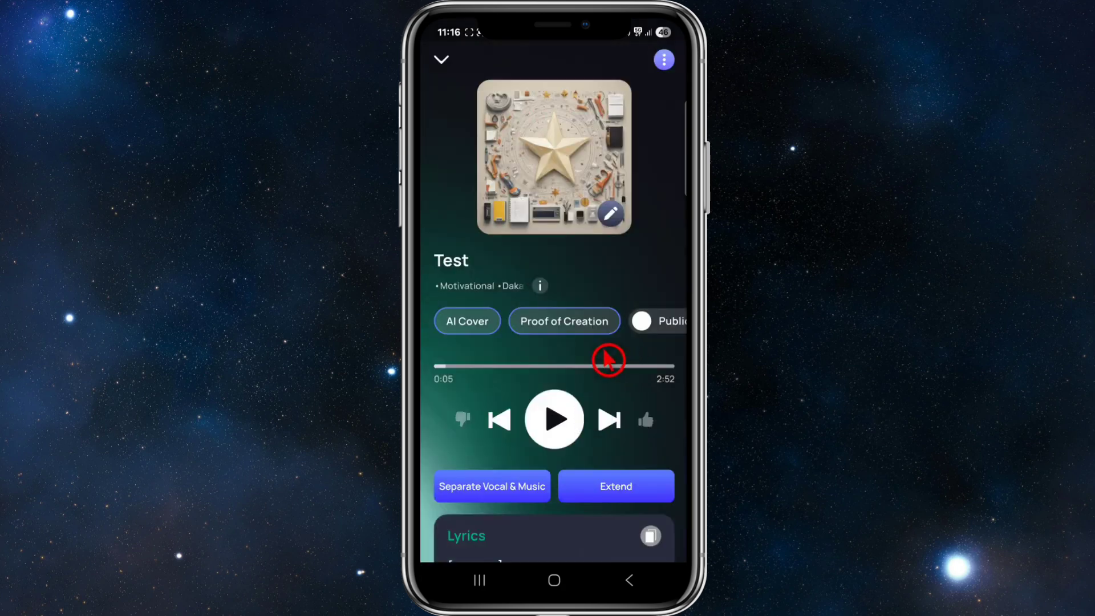
Step: Play 'Test' briefly and scroll through its lyrics: Verse 1, Chorus, Verse 2 and Outro
{"action": "left_click", "coordinate": [568, 419]}
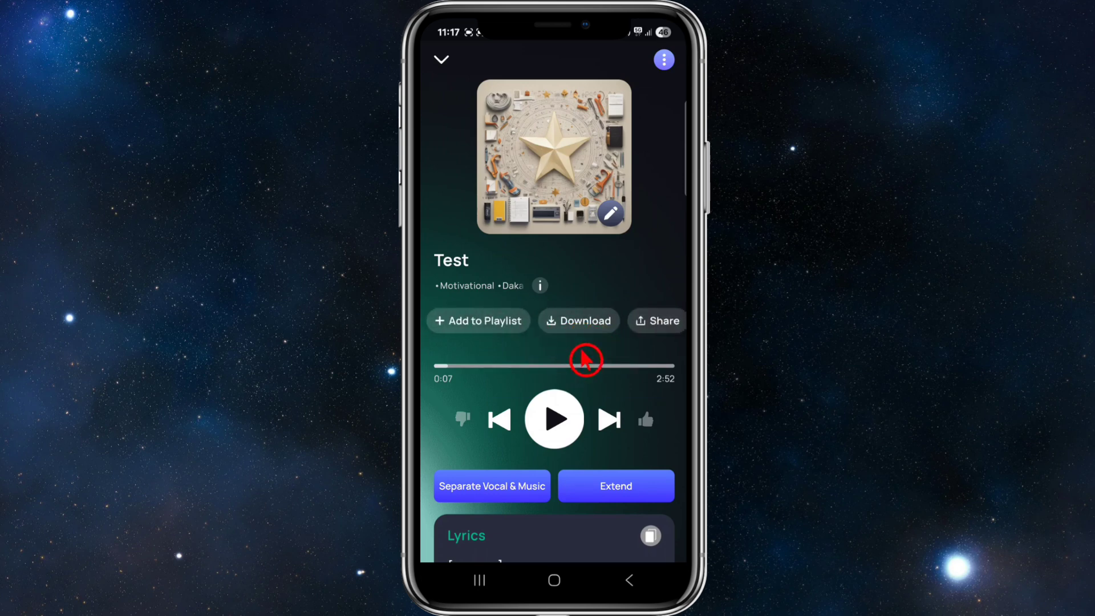
{"action": "left_click", "coordinate": [556, 418]}
{"action": "scroll", "coordinate": [565, 406], "scroll_direction": "down", "scroll_amount": 4}
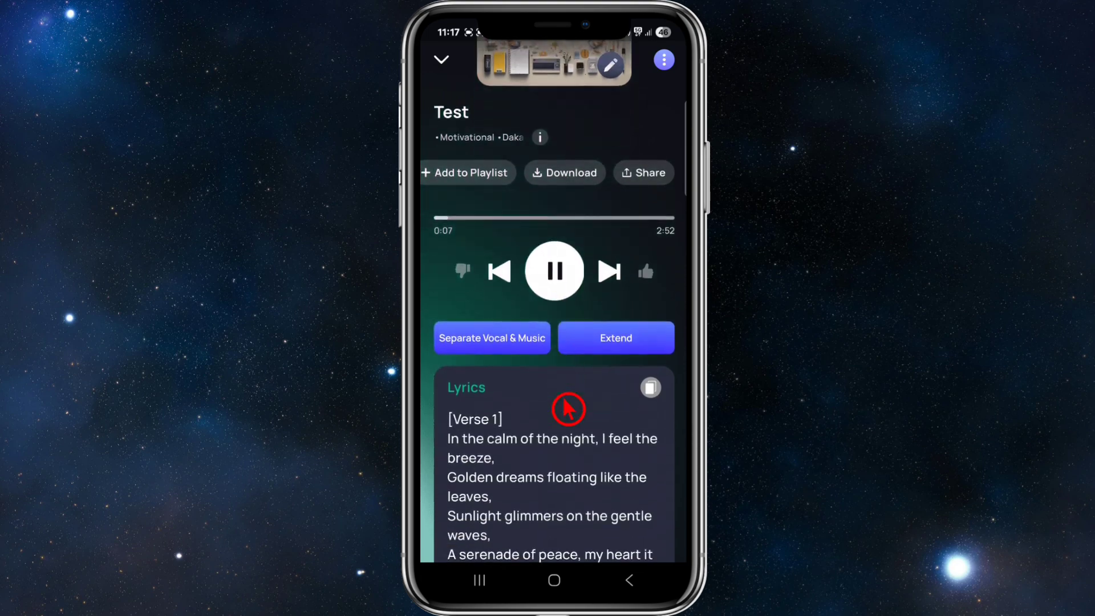
{"action": "scroll", "coordinate": [567, 408], "scroll_direction": "down", "scroll_amount": 2}
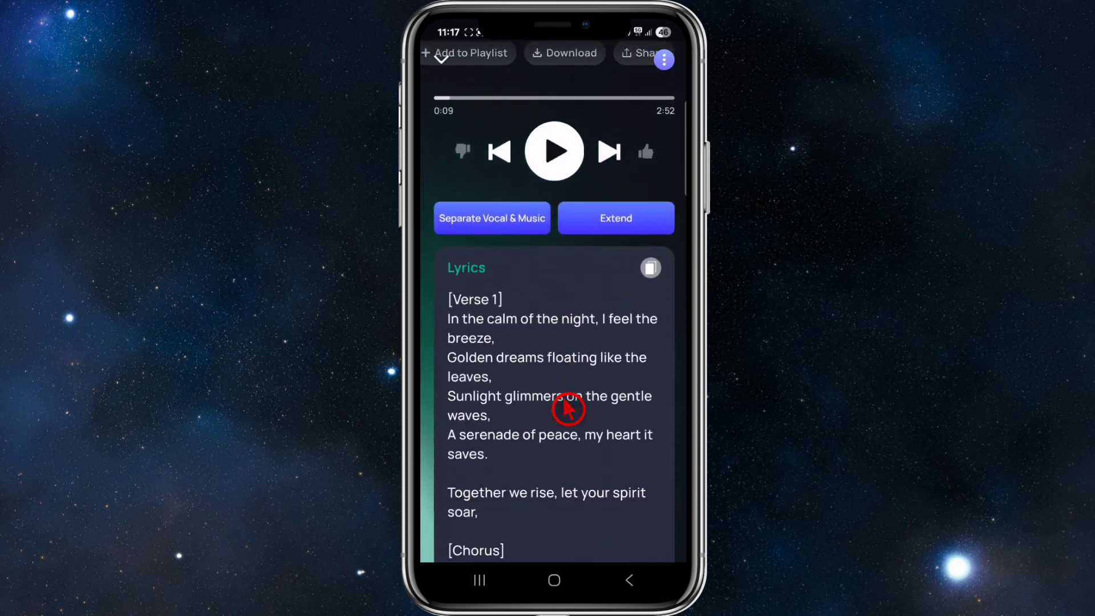
{"action": "scroll", "coordinate": [562, 392], "scroll_direction": "down", "scroll_amount": 7}
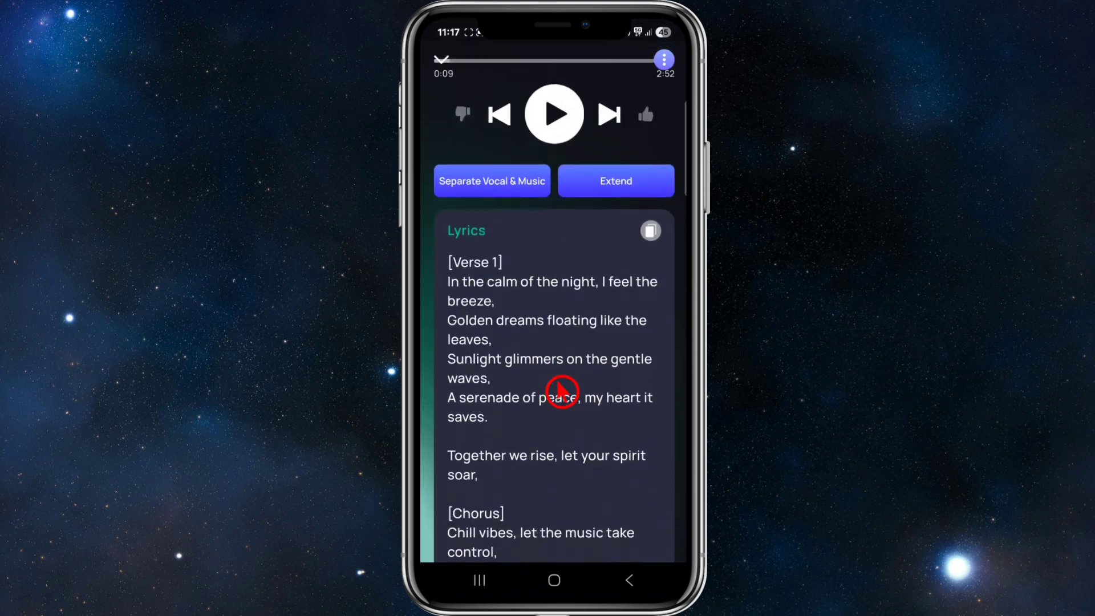
{"action": "scroll", "coordinate": [562, 392], "scroll_direction": "down", "scroll_amount": 10}
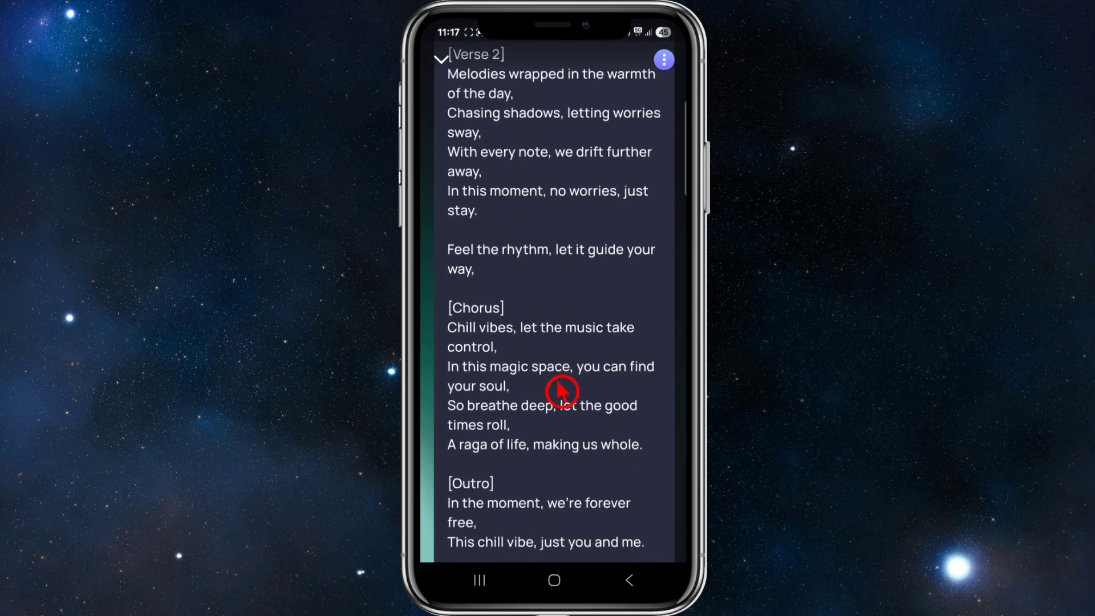
{"action": "scroll", "coordinate": [562, 392], "scroll_direction": "up", "scroll_amount": 15}
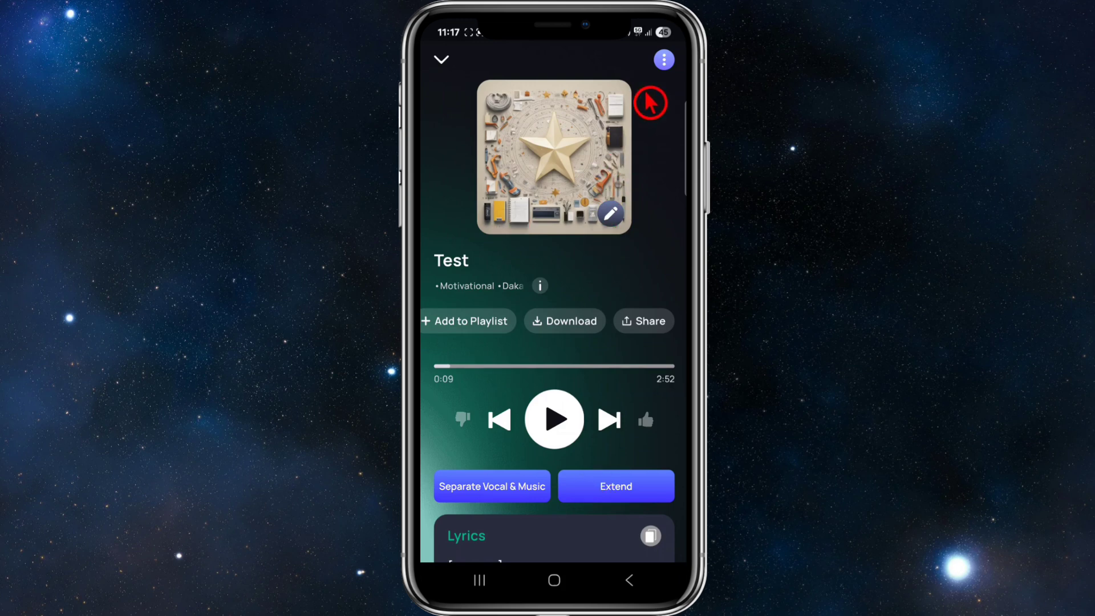
Step: View the song's options menu, including music and video downloads, then close it
{"action": "left_click", "coordinate": [664, 59]}
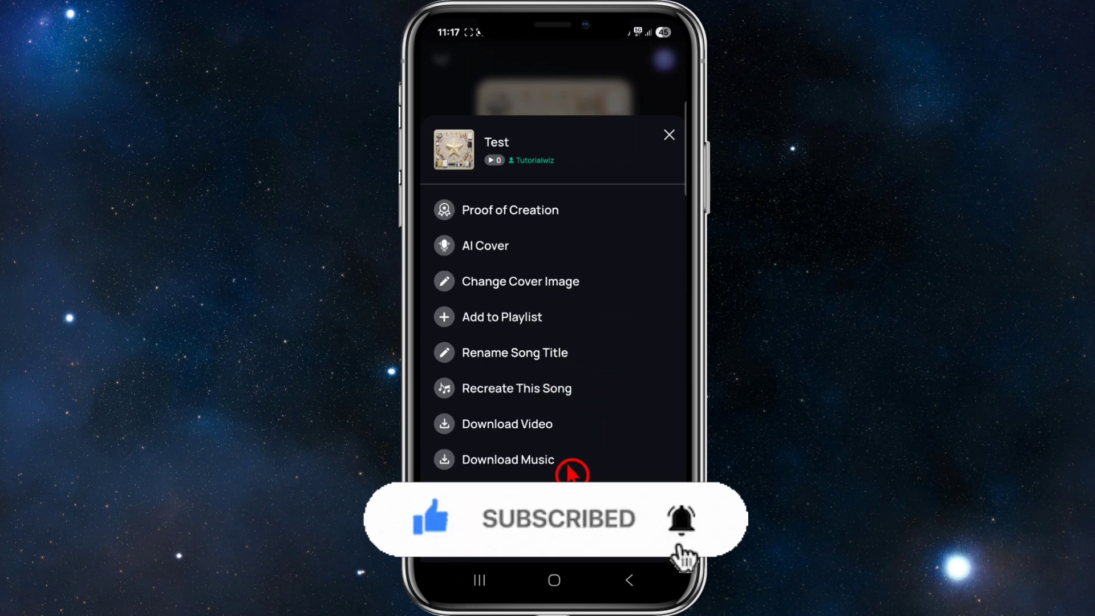
{"action": "right_click", "coordinate": [569, 538]}
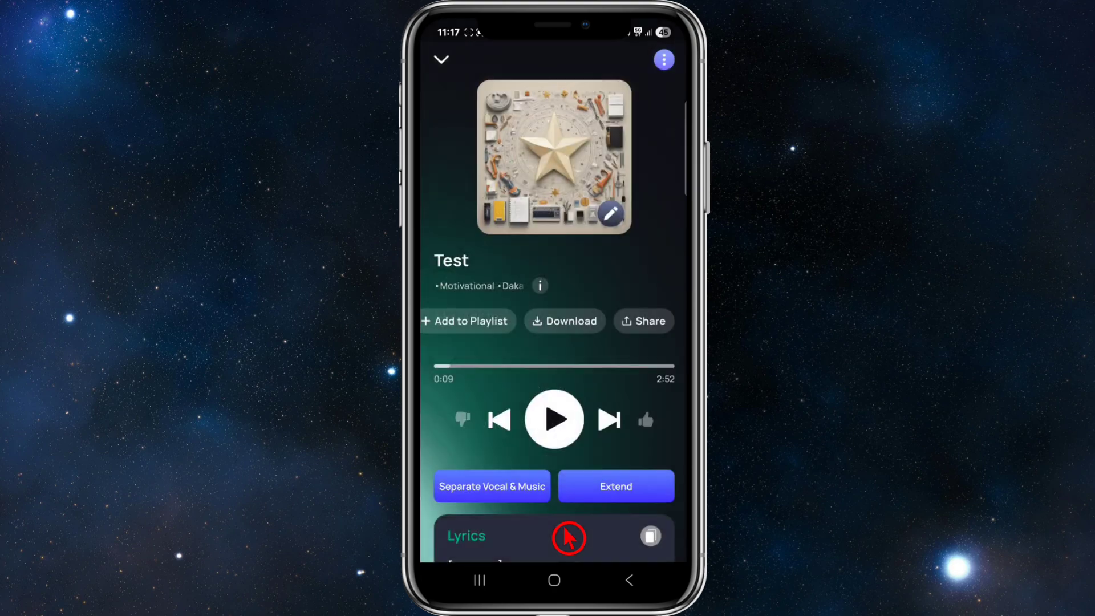